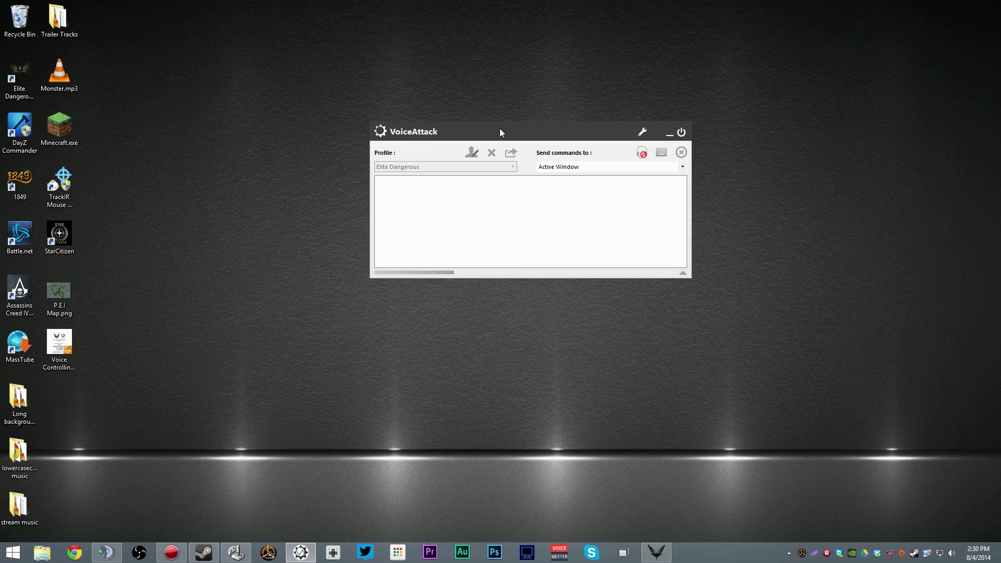
- Open the Elite Dangerous profile for editing and show the beginning of its spoken command list
{"action": "left_click_drag", "start_coordinate": [528, 131], "coordinate": [527, 157]}
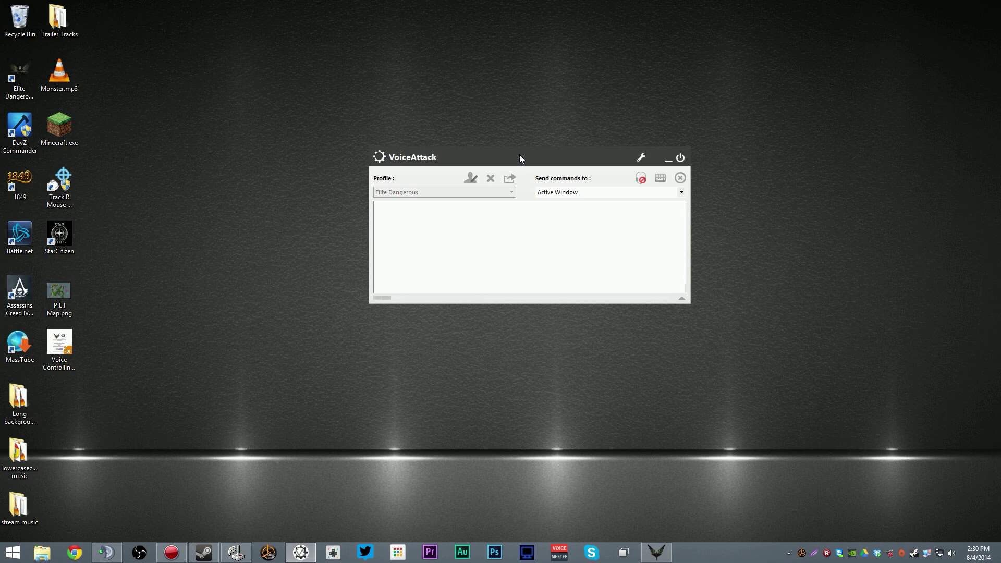
{"action": "left_click_drag", "start_coordinate": [519, 156], "coordinate": [523, 176]}
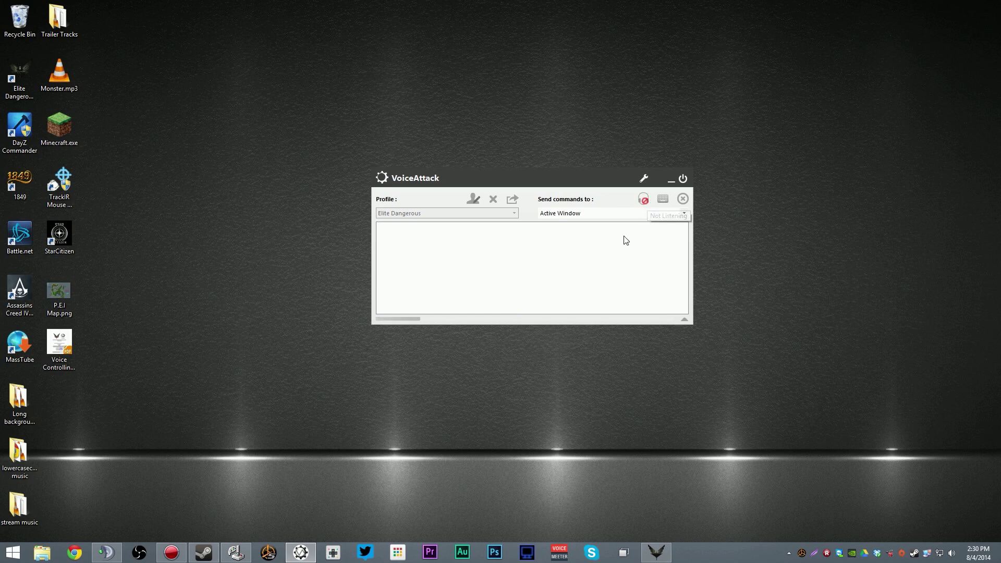
{"action": "left_click", "coordinate": [473, 201]}
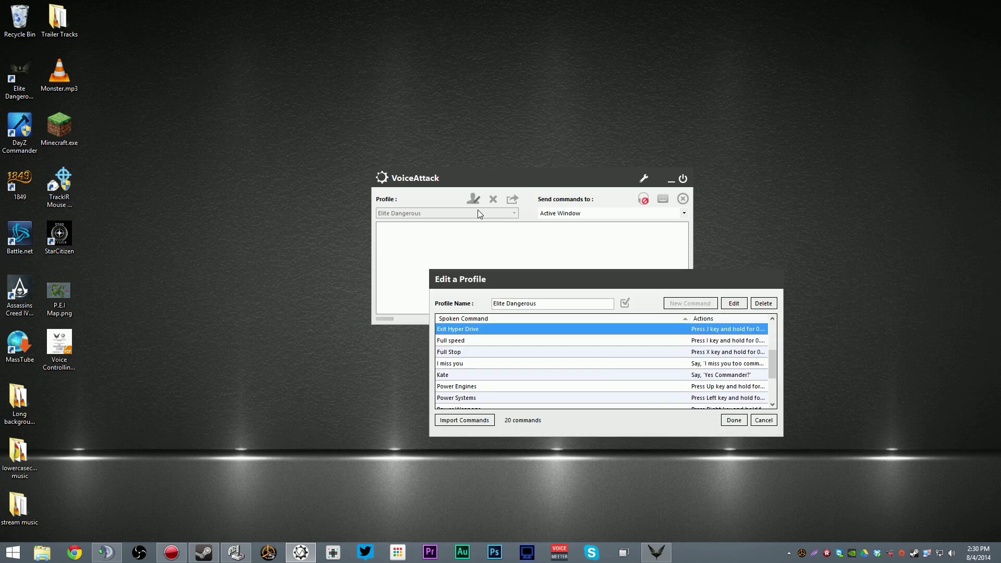
{"action": "left_click_drag", "start_coordinate": [567, 276], "coordinate": [504, 174]}
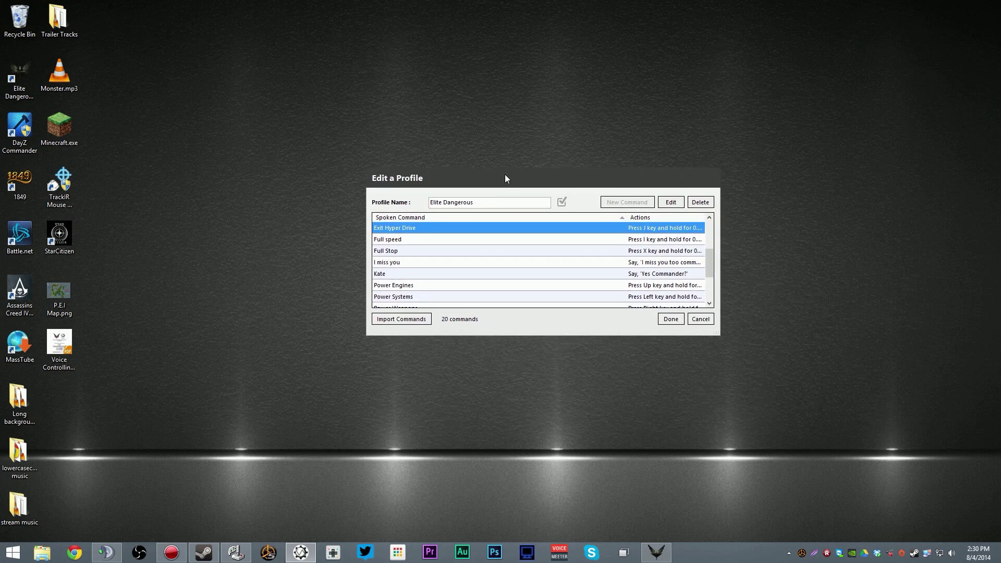
{"action": "scroll", "coordinate": [710, 232], "scroll_direction": "up", "scroll_amount": 3}
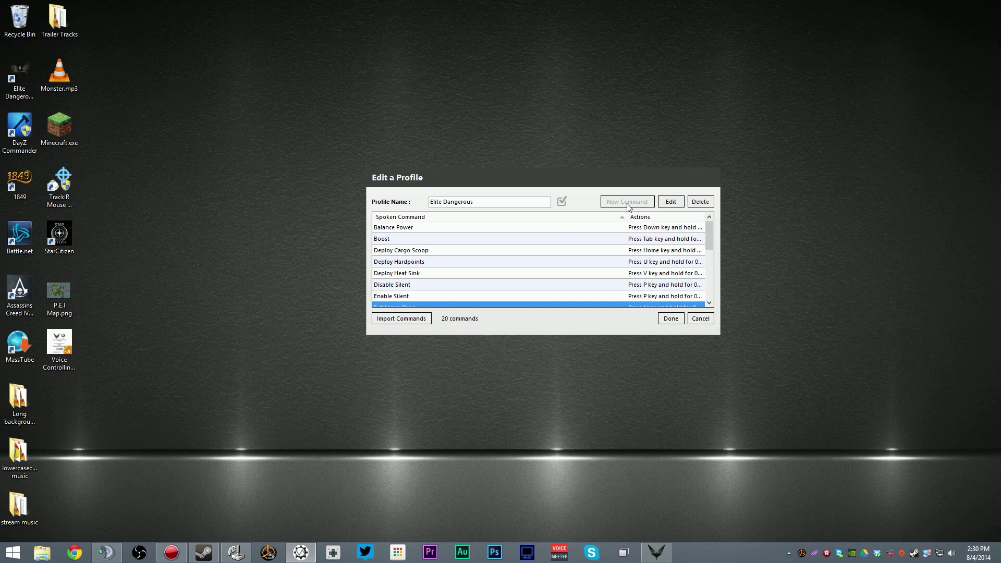
- Inspect the Balance Power command and the settings of its Down keypress, leaving both without saving
{"action": "left_click", "coordinate": [423, 227]}
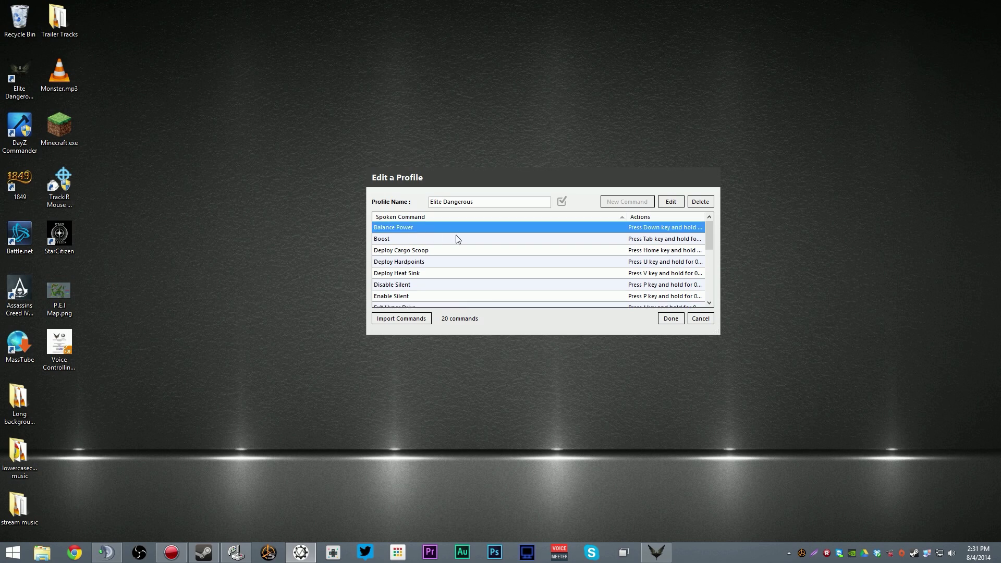
{"action": "double_click", "coordinate": [421, 229]}
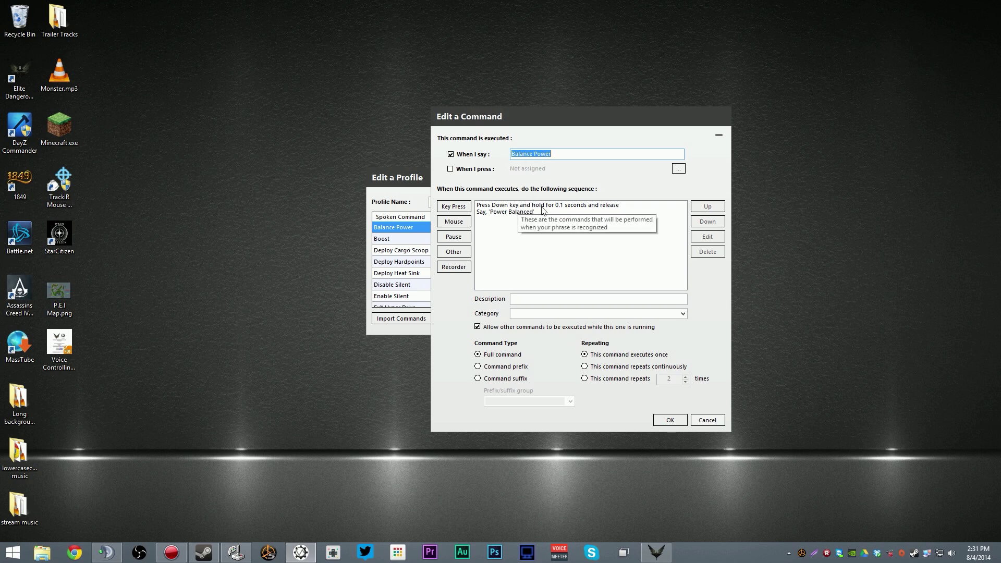
{"action": "double_click", "coordinate": [587, 206]}
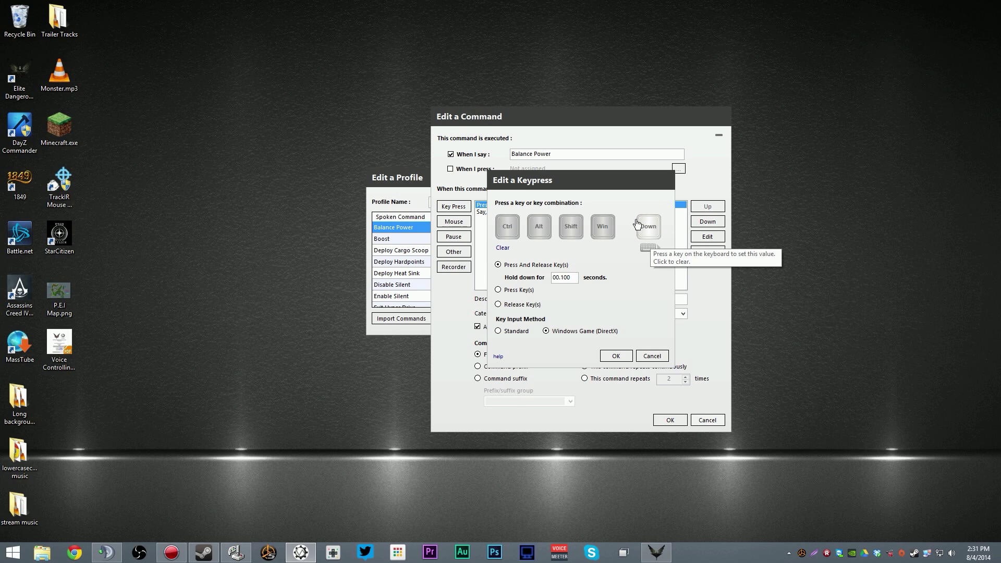
{"action": "left_click_drag", "start_coordinate": [580, 186], "coordinate": [403, 184]}
{"action": "left_click", "coordinate": [459, 350]}
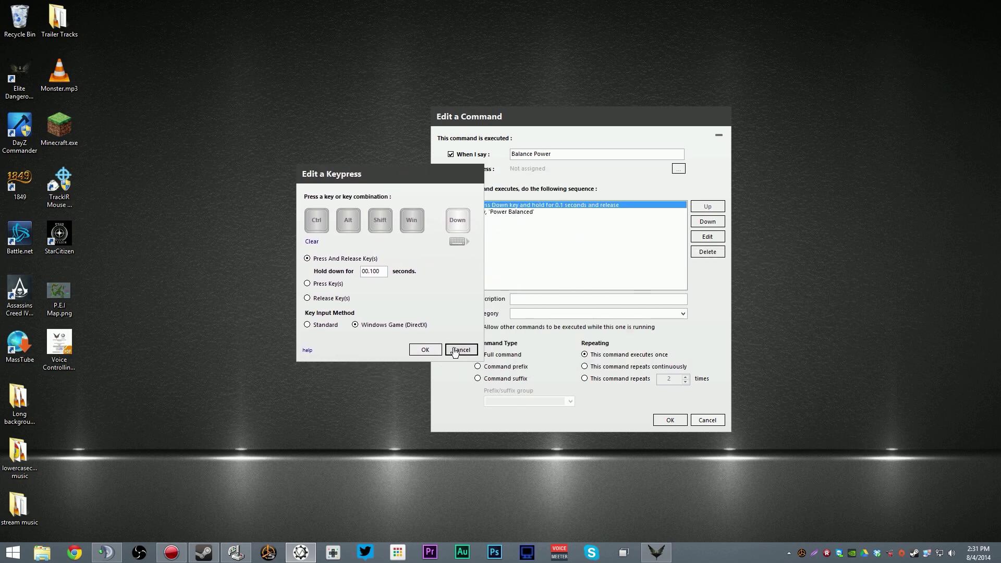
{"action": "left_click", "coordinate": [706, 420]}
- Inspect the Boost command and the options for adding a keypress to it, leaving both without saving
{"action": "double_click", "coordinate": [410, 238]}
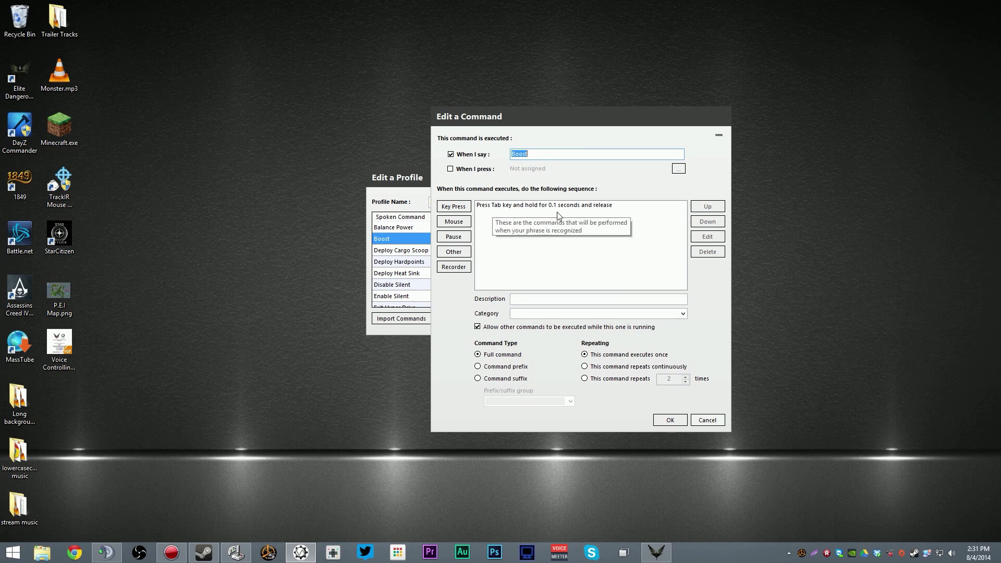
{"action": "left_click", "coordinate": [453, 207]}
{"action": "left_click_drag", "start_coordinate": [398, 183], "coordinate": [429, 180]}
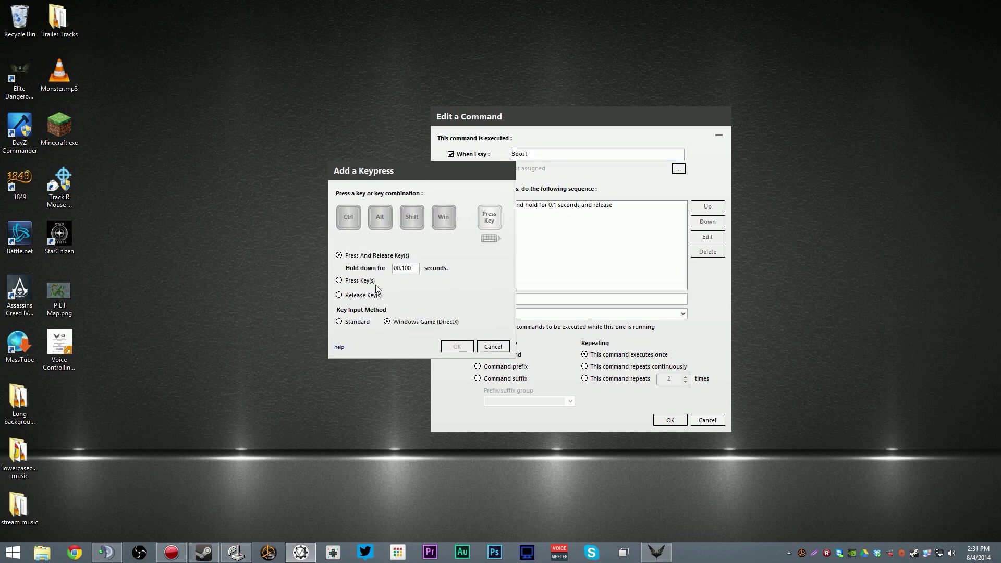
{"action": "left_click", "coordinate": [487, 347]}
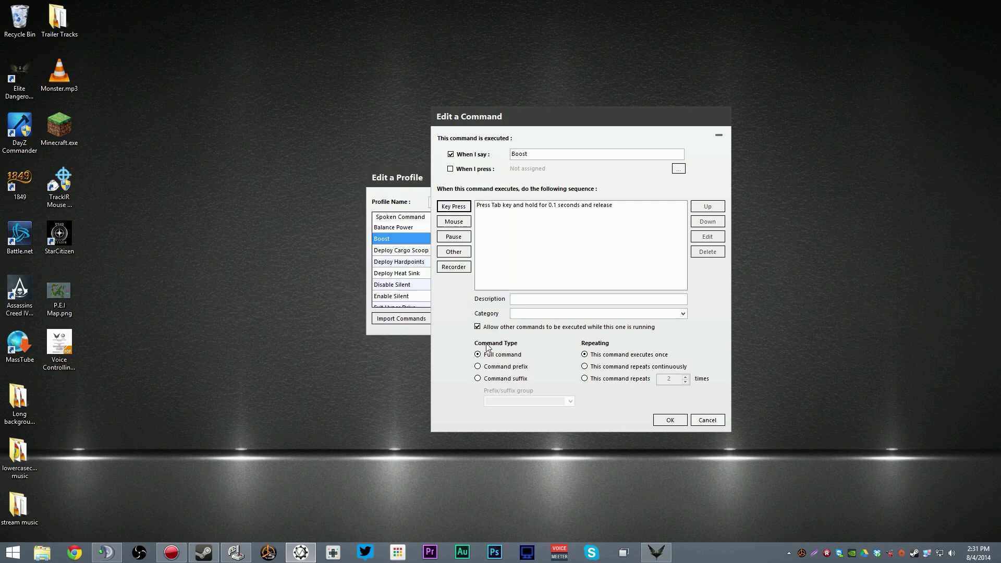
{"action": "left_click", "coordinate": [706, 423]}
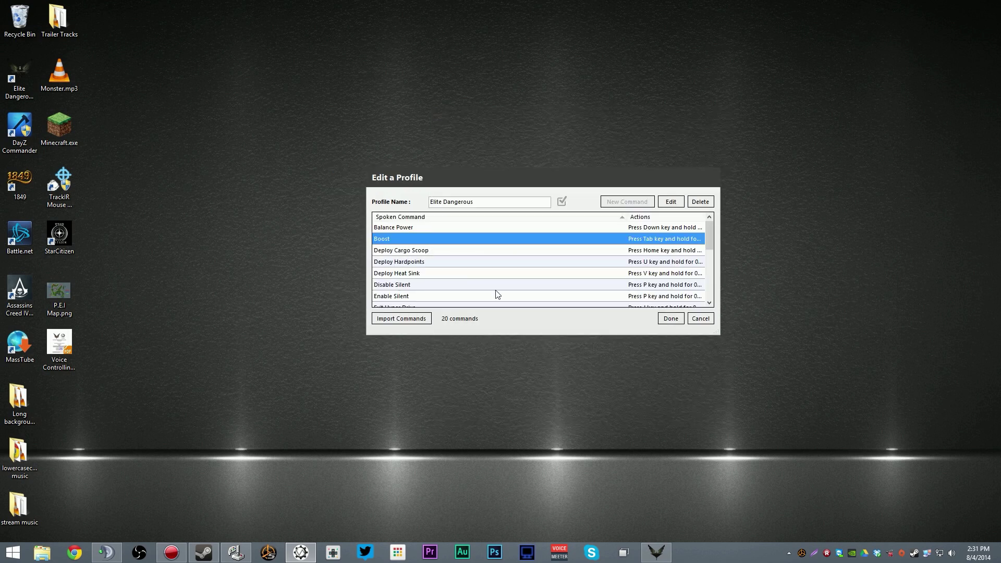
- Open the spoken response of the Deploy Cargo Scoop command and look through the available special actions
{"action": "double_click", "coordinate": [407, 251]}
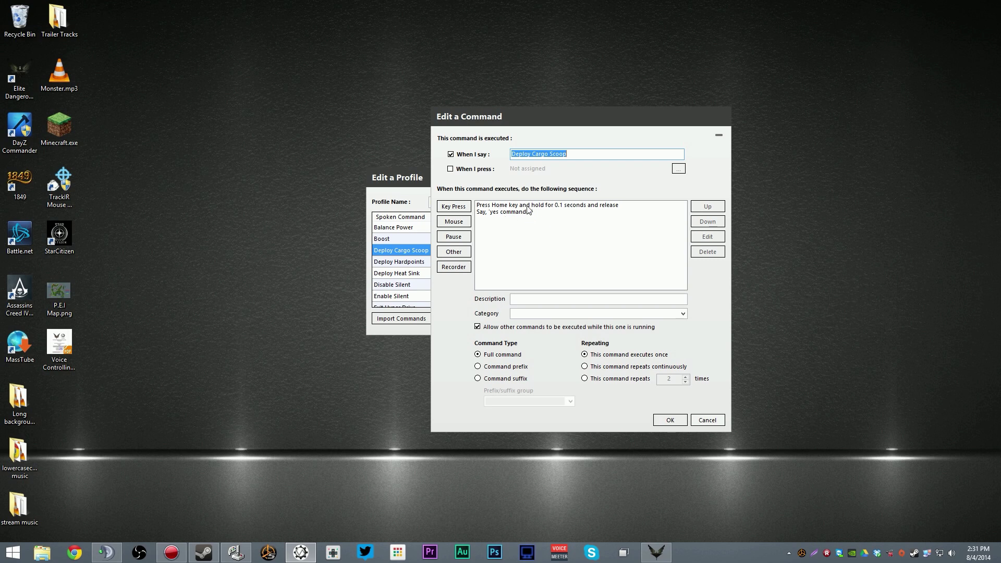
{"action": "double_click", "coordinate": [496, 212]}
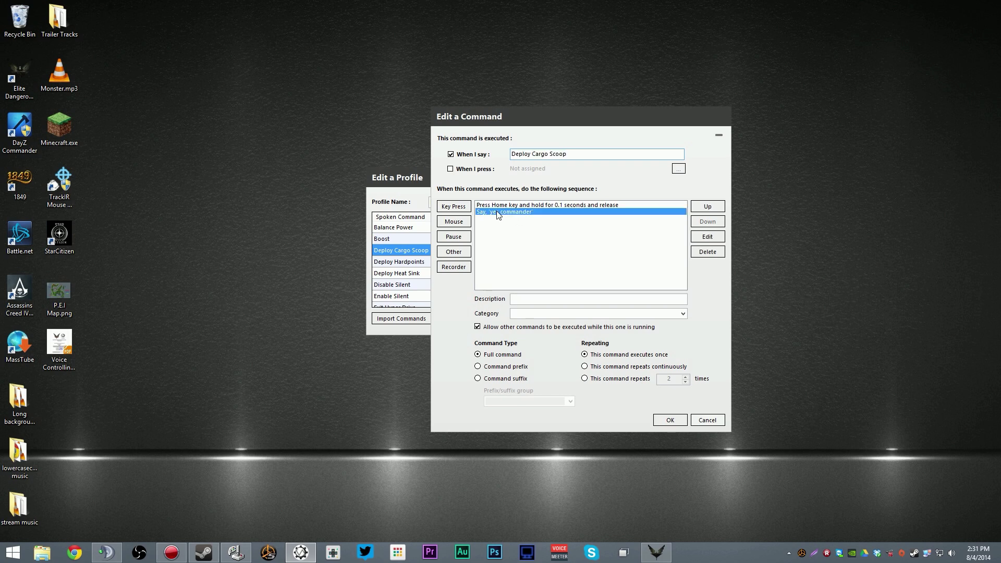
{"action": "left_click_drag", "start_coordinate": [363, 69], "coordinate": [634, 140]}
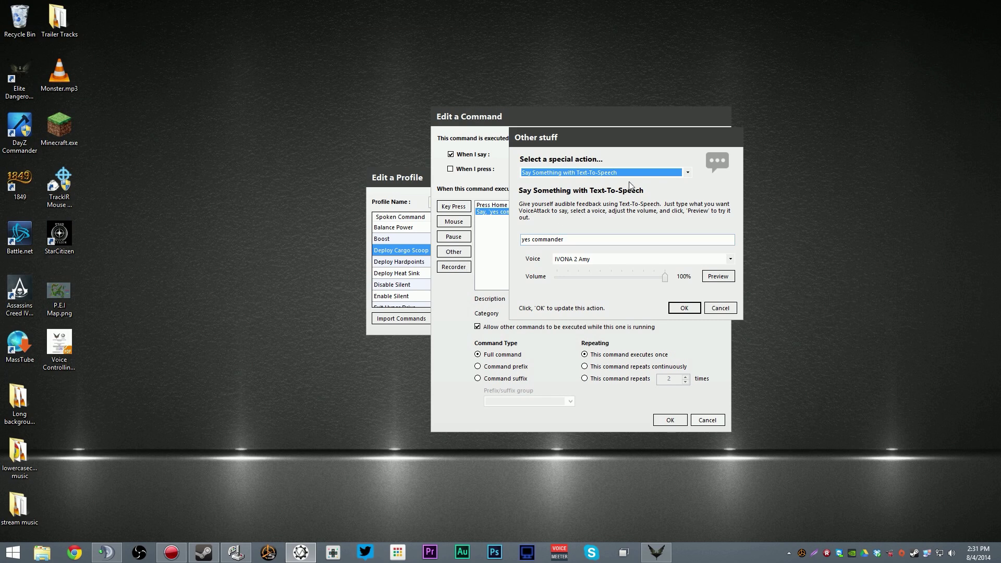
{"action": "left_click", "coordinate": [687, 171]}
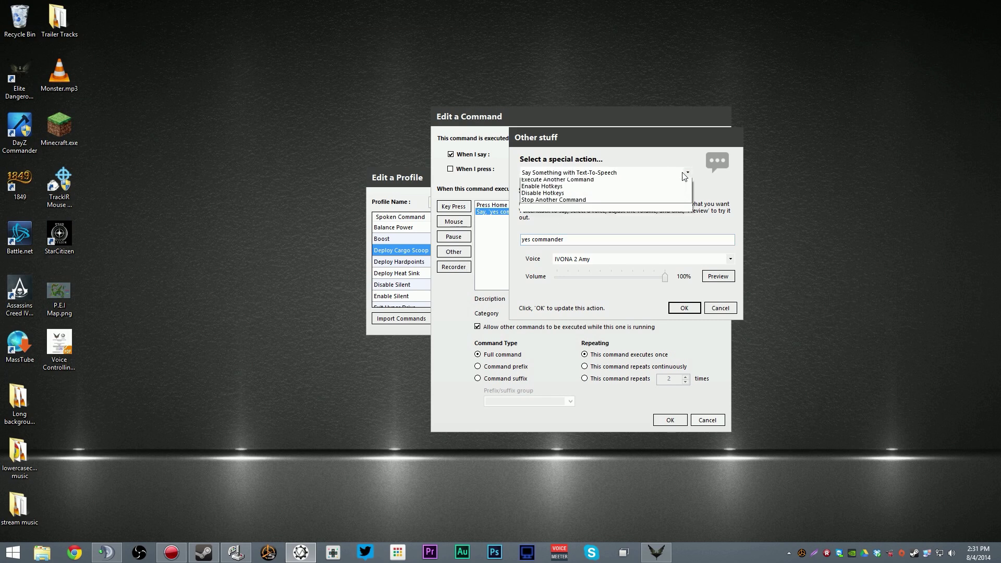
{"action": "left_click", "coordinate": [640, 160]}
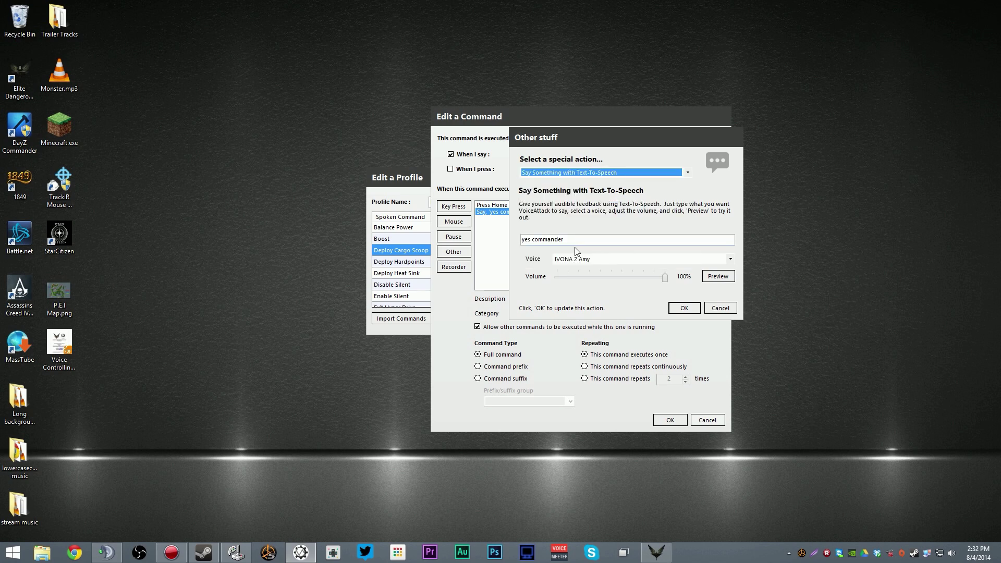
- Look through the text-to-speech voices, preview "yes commander" with IVONA 2 Amy, and confirm the action and the Deploy Cargo Scoop command
{"action": "left_click_drag", "start_coordinate": [619, 144], "coordinate": [592, 147]}
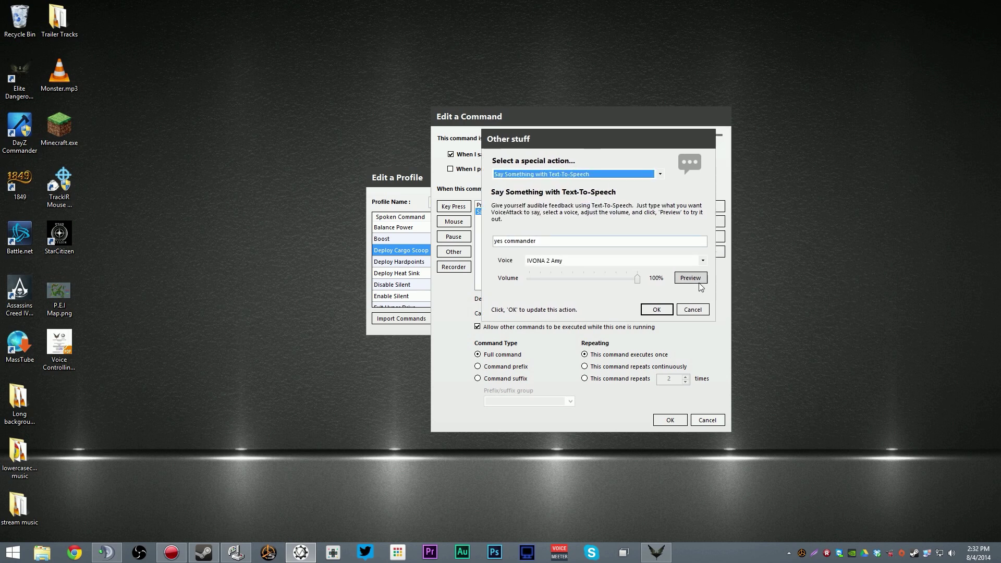
{"action": "left_click", "coordinate": [703, 260]}
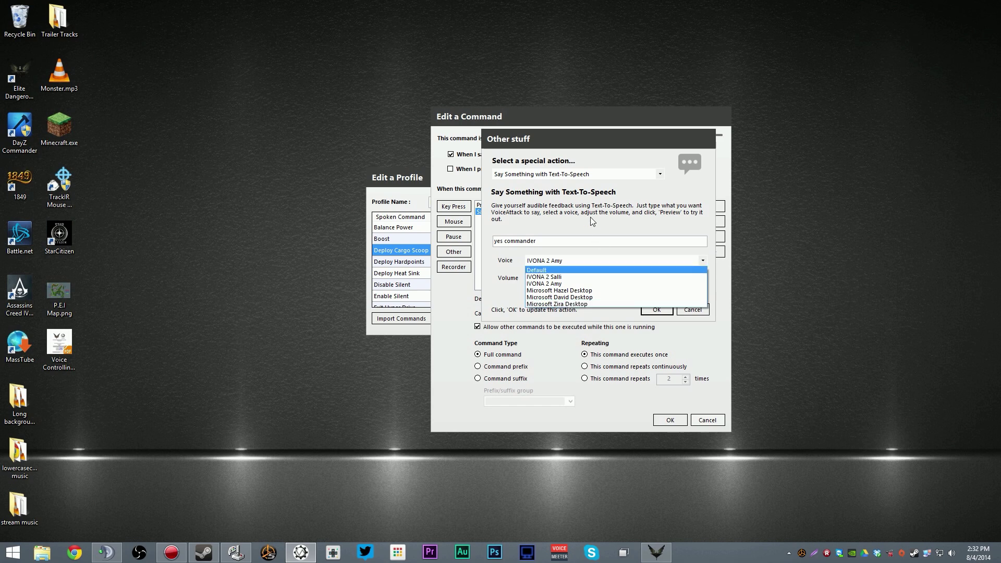
{"action": "left_click", "coordinate": [635, 221]}
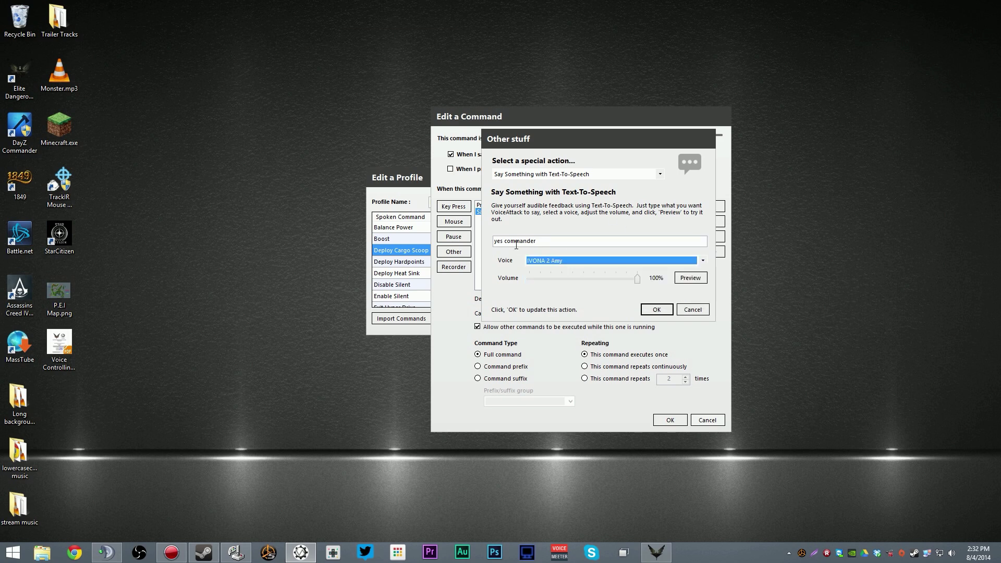
{"action": "left_click", "coordinate": [691, 280]}
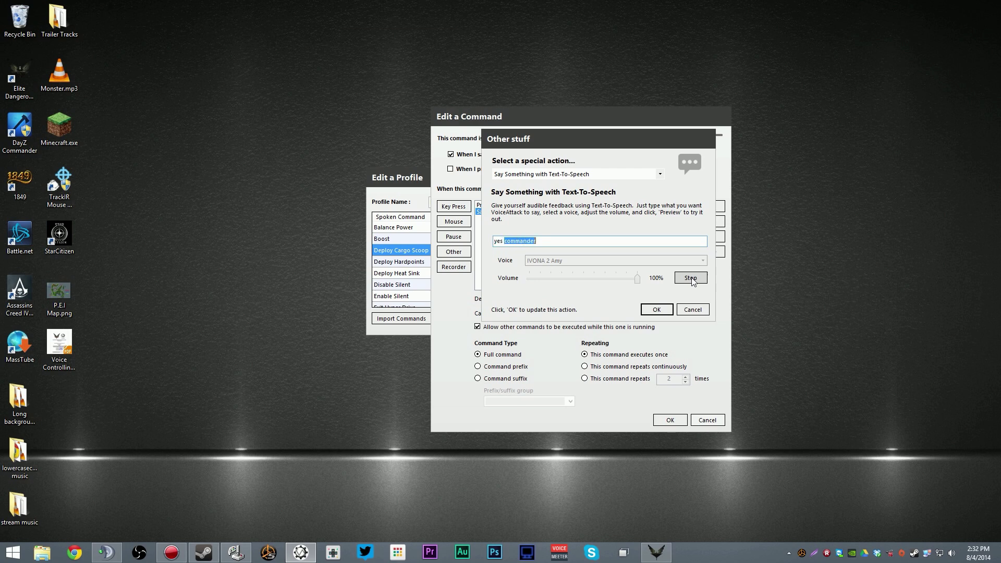
{"action": "left_click", "coordinate": [656, 310]}
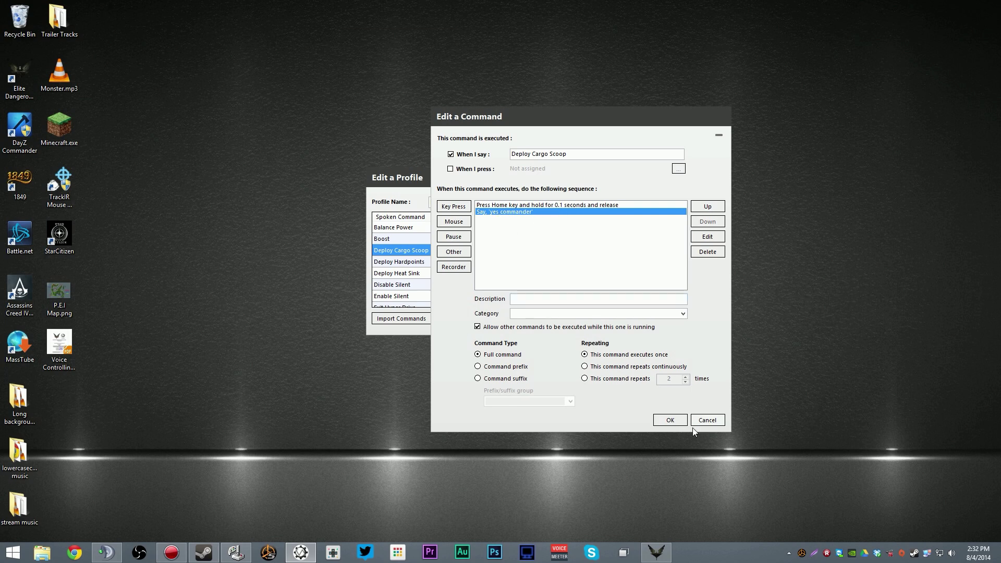
{"action": "left_click", "coordinate": [671, 420]}
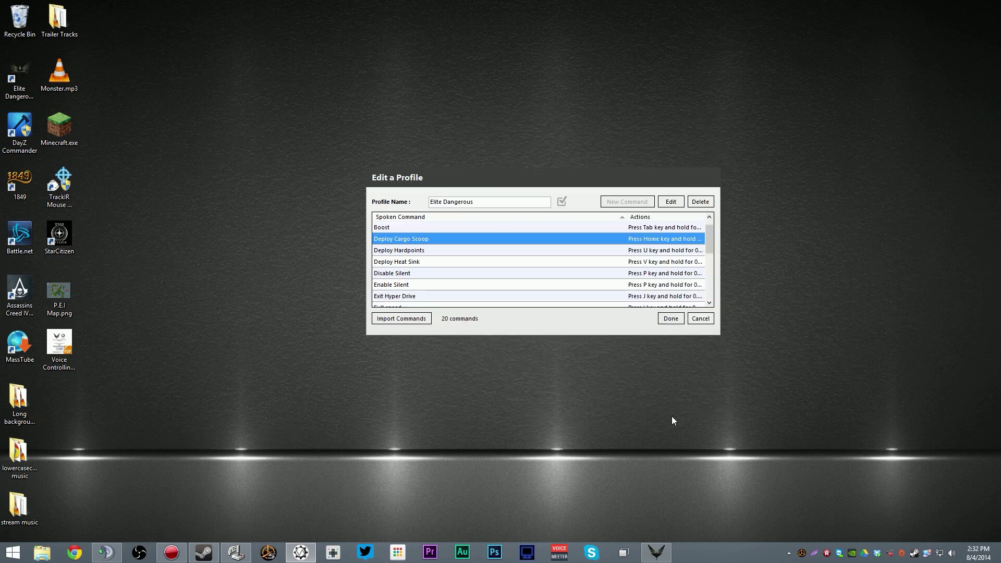
- Review the action sequence of the Prepare for docking command, and finish editing the profile
{"action": "scroll", "coordinate": [534, 254], "scroll_direction": "down", "scroll_amount": 3}
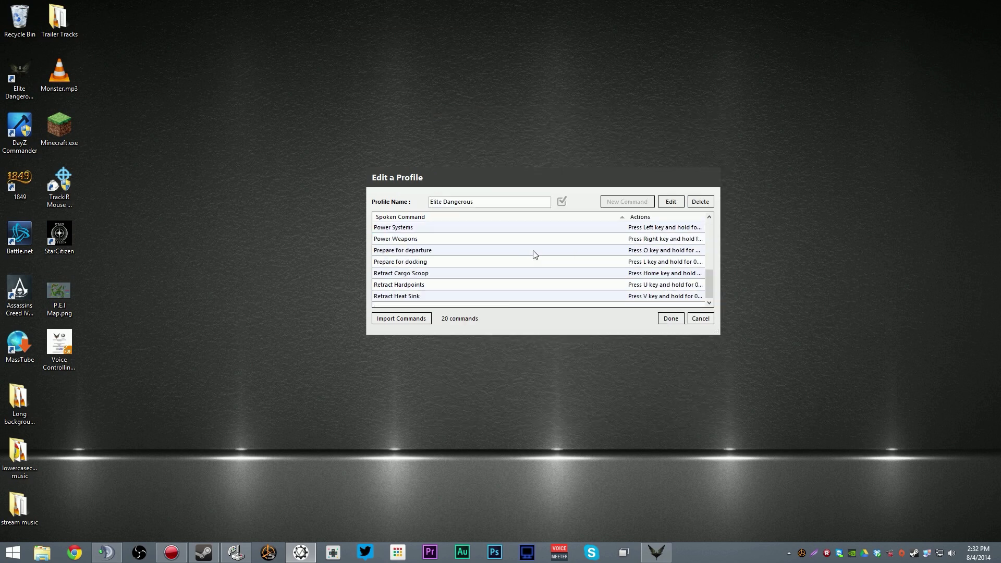
{"action": "double_click", "coordinate": [425, 262]}
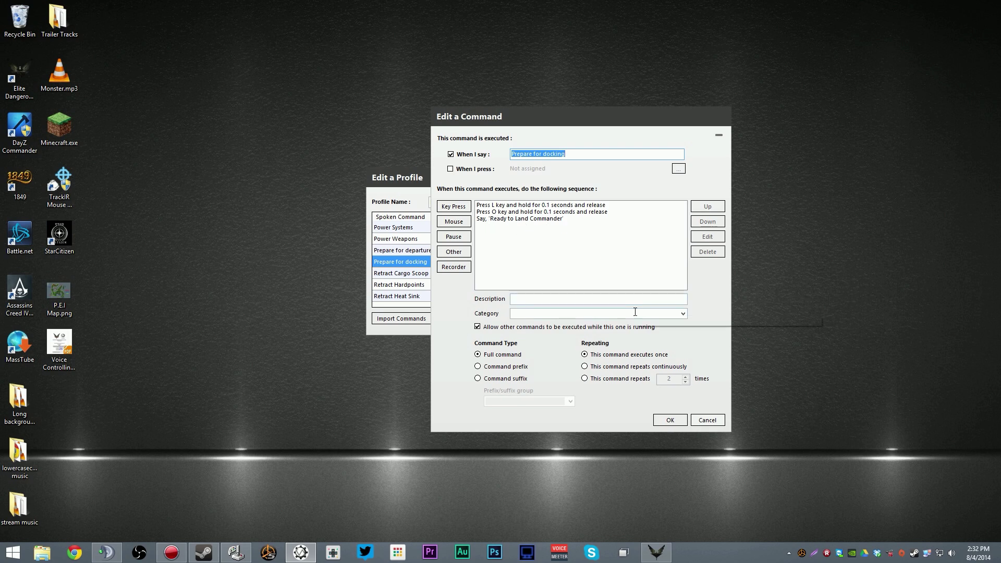
{"action": "left_click", "coordinate": [678, 425]}
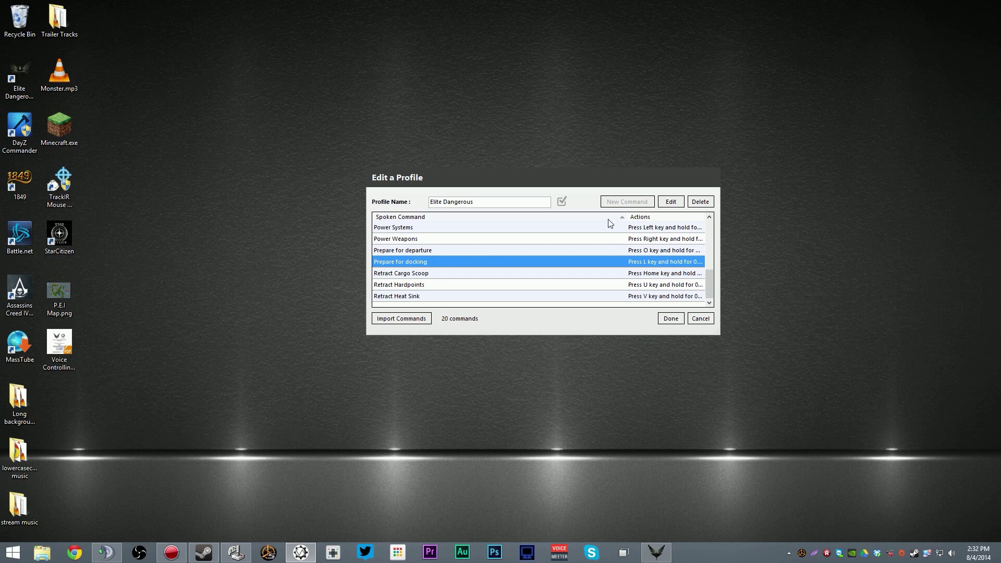
{"action": "left_click", "coordinate": [671, 318]}
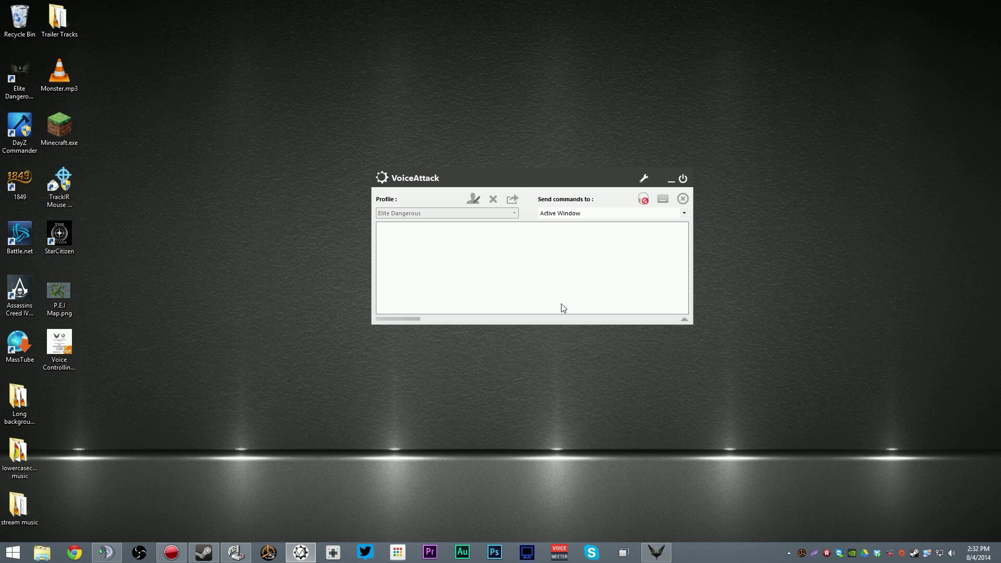
- Review the recognition global hotkey settings in the program options and confirm them
{"action": "left_click", "coordinate": [645, 180]}
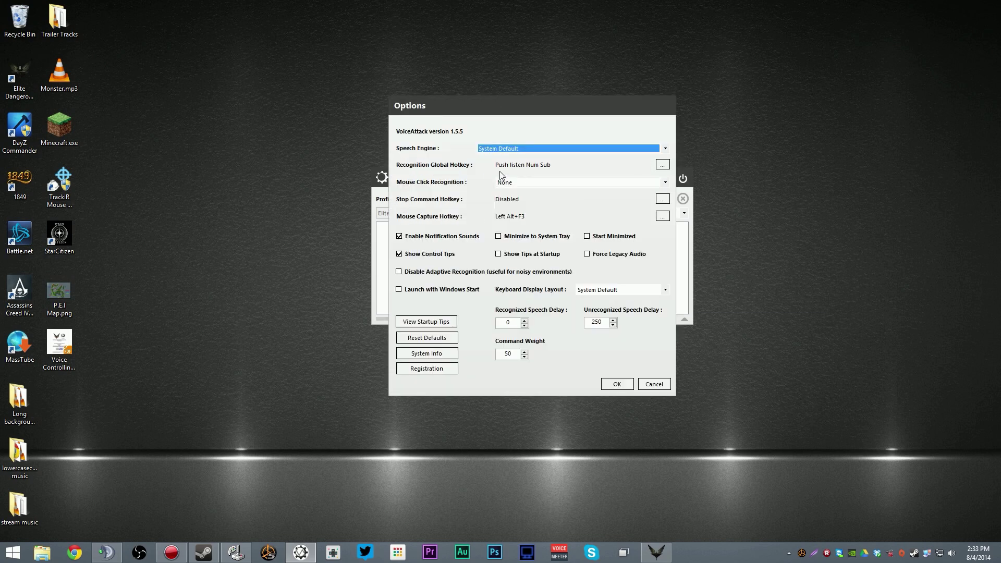
{"action": "left_click", "coordinate": [662, 164]}
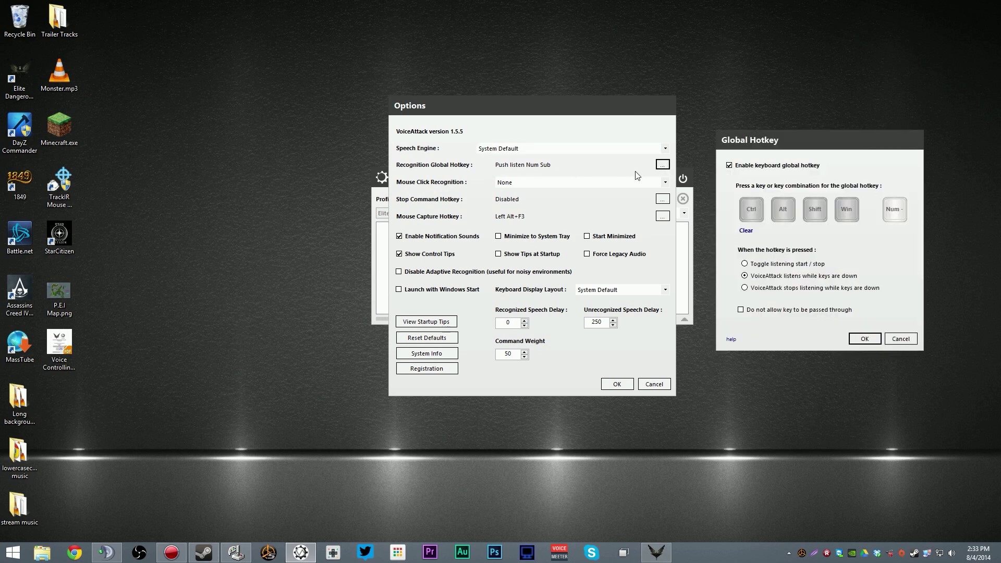
{"action": "left_click_drag", "start_coordinate": [803, 147], "coordinate": [659, 155]}
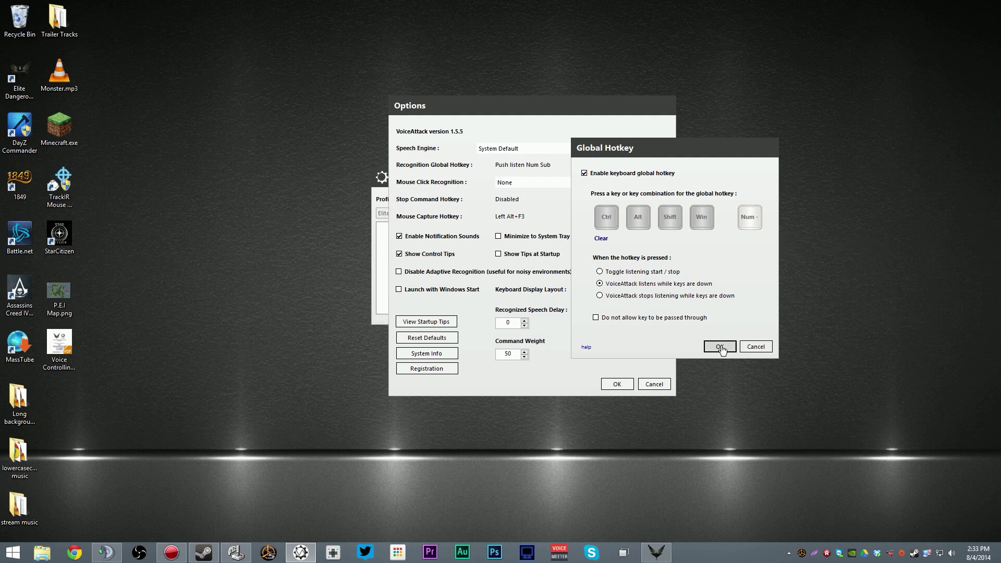
{"action": "left_click", "coordinate": [720, 346]}
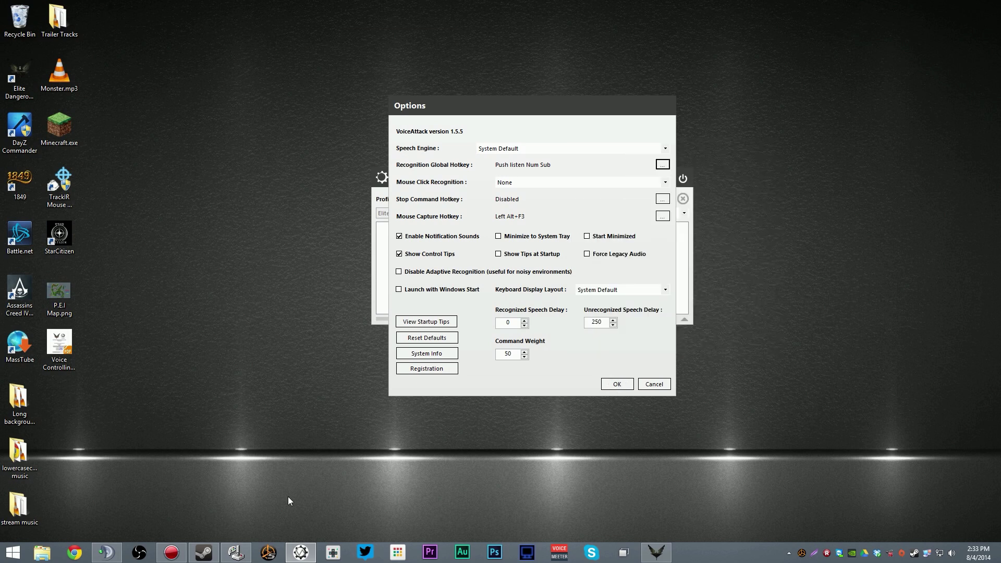
- Switch to JoyToKey, dismiss the VoiceAttack options, inspect the Button 4 assignment in Profile 1, and minimize the JoyToKey window
{"action": "left_click", "coordinate": [235, 555]}
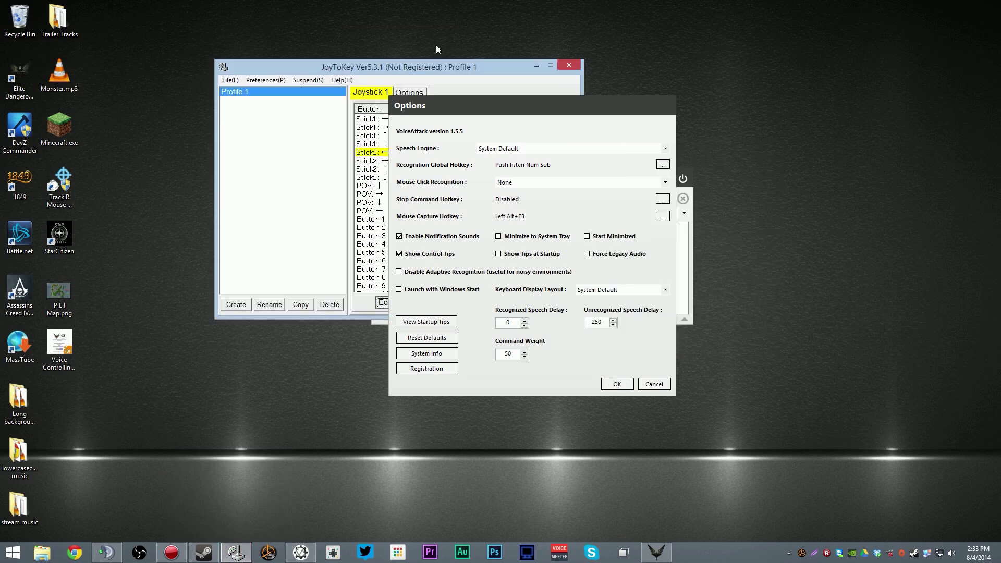
{"action": "left_click_drag", "start_coordinate": [443, 77], "coordinate": [410, 82]}
{"action": "left_click", "coordinate": [654, 384]}
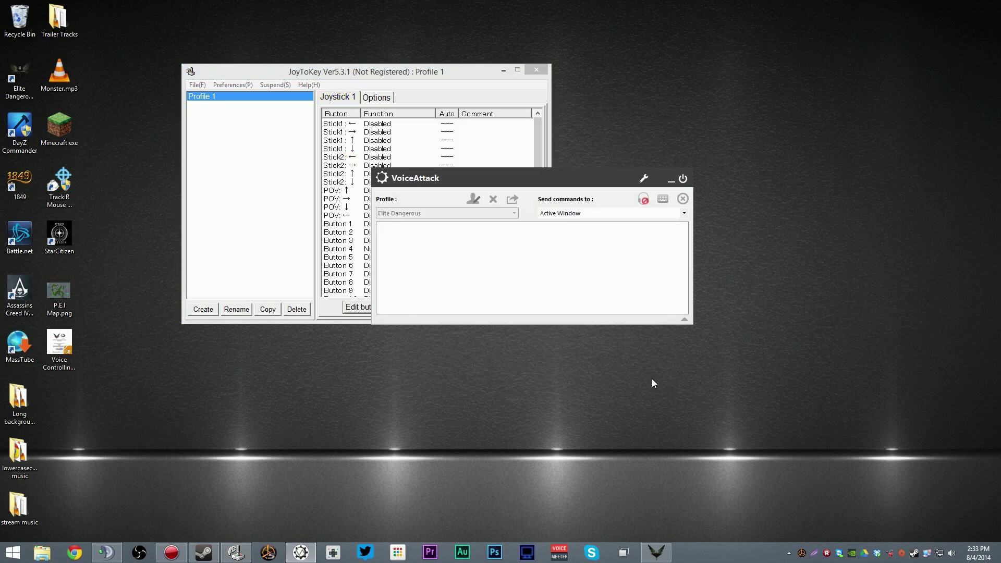
{"action": "left_click", "coordinate": [450, 71]}
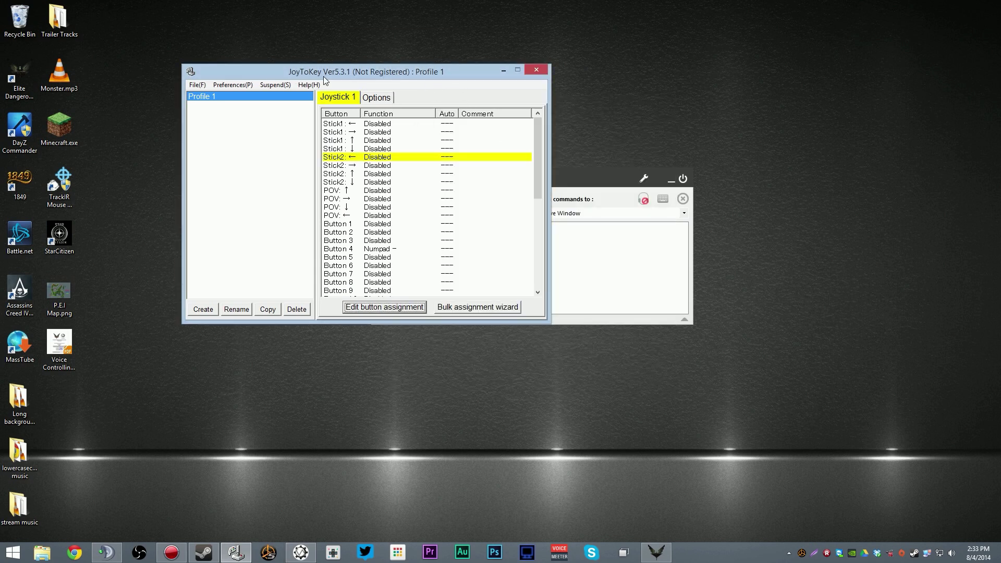
{"action": "left_click", "coordinate": [349, 251]}
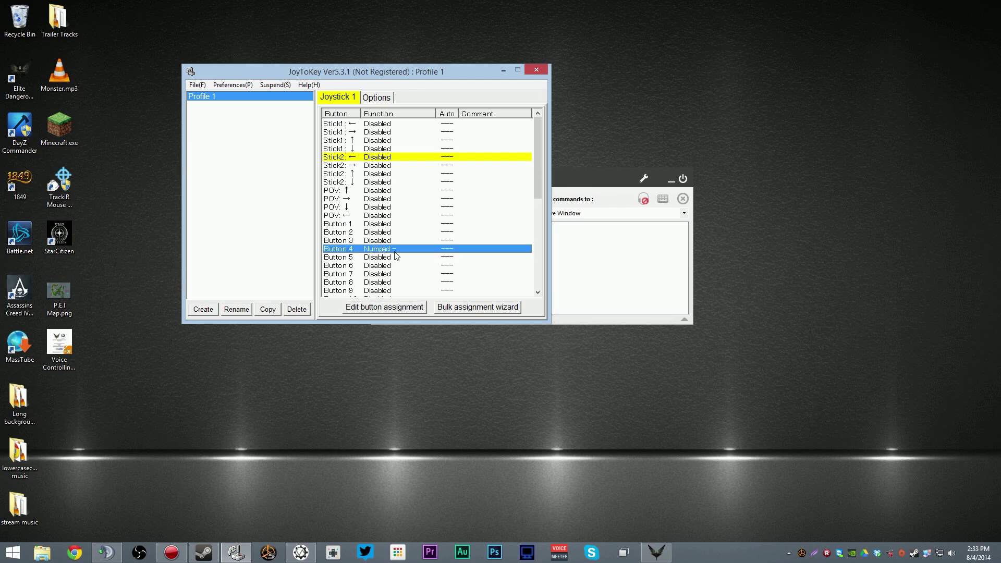
{"action": "left_click", "coordinate": [502, 71]}
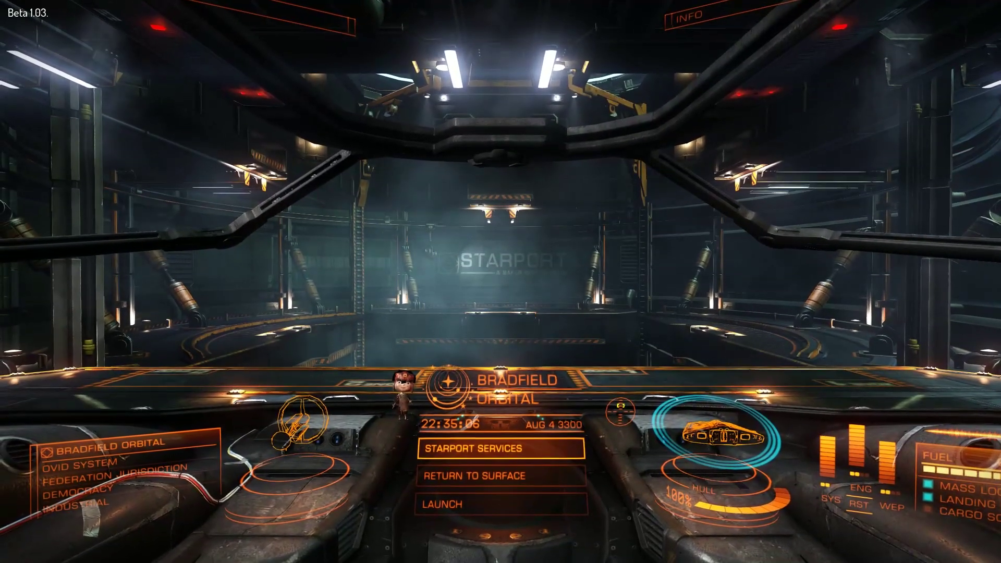
- Switch to Elite Dangerous, launch the ship from the Bradfield Orbital hangar and throttle forward from the landing pad
{"action": "key", "text": "Down"}
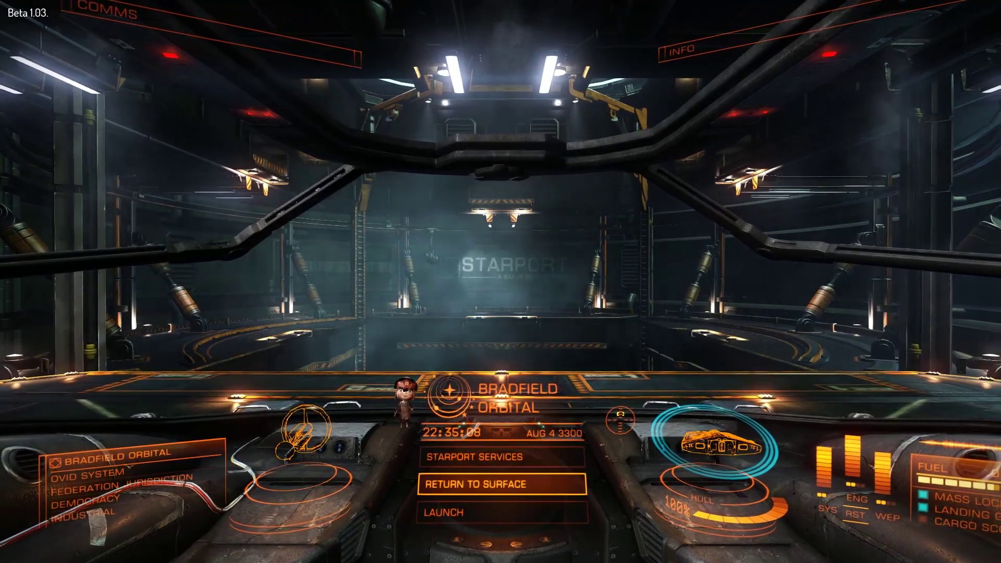
{"action": "key", "text": "Down"}
{"action": "key", "text": "space"}
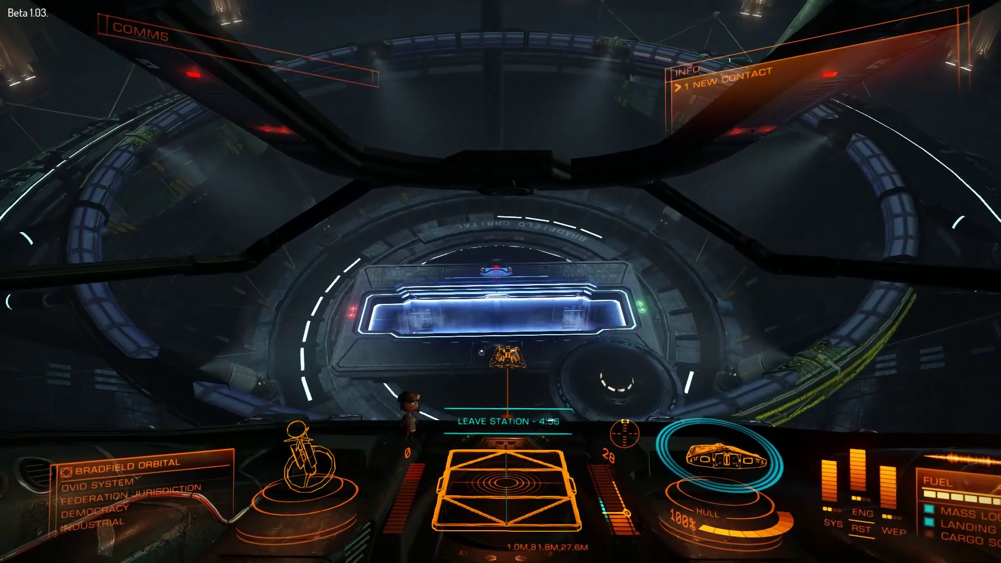
{"action": "key", "text": "w"}
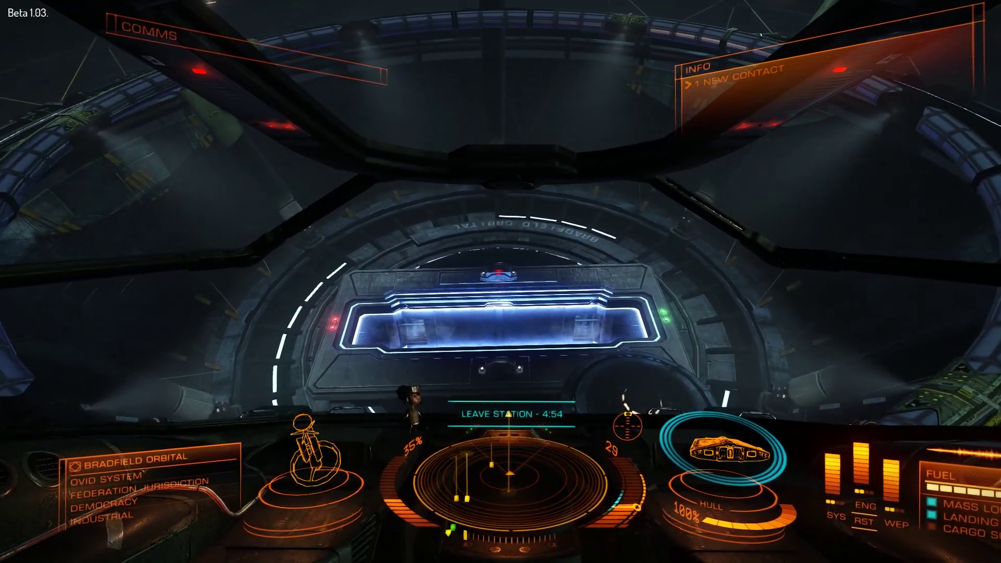